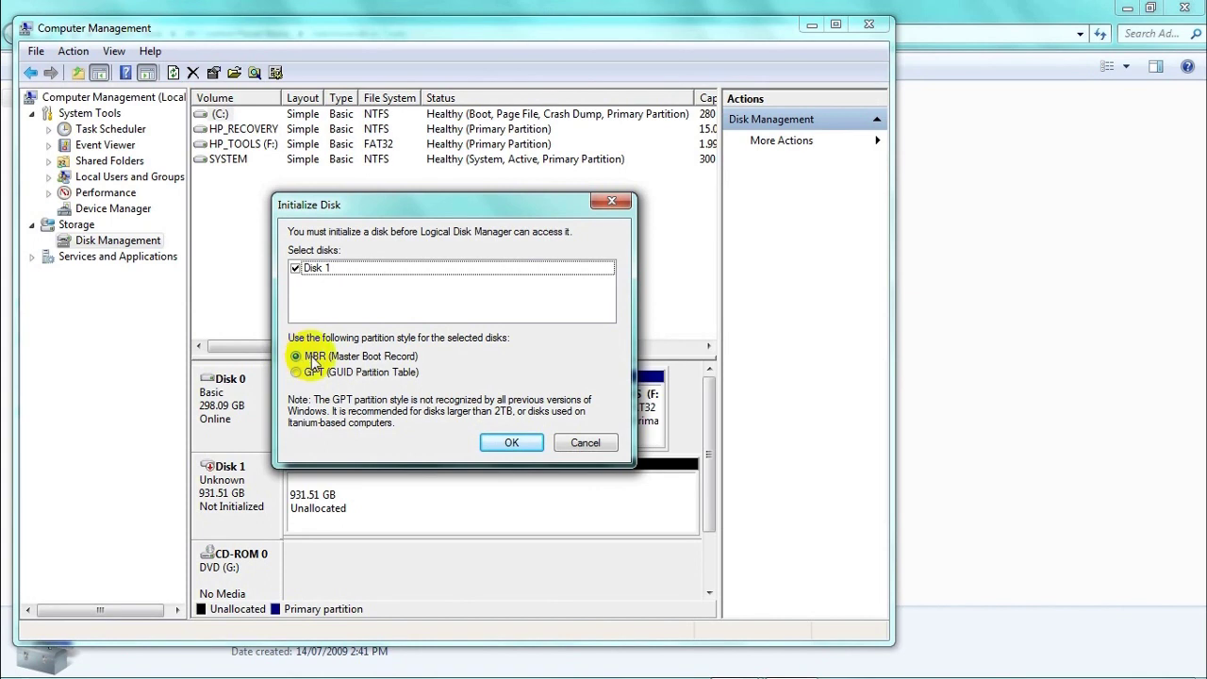
Initialize Disk 1 with the MBR partition style and start a new simple volume on its unallocated space, keeping the default size.
click(509, 443)
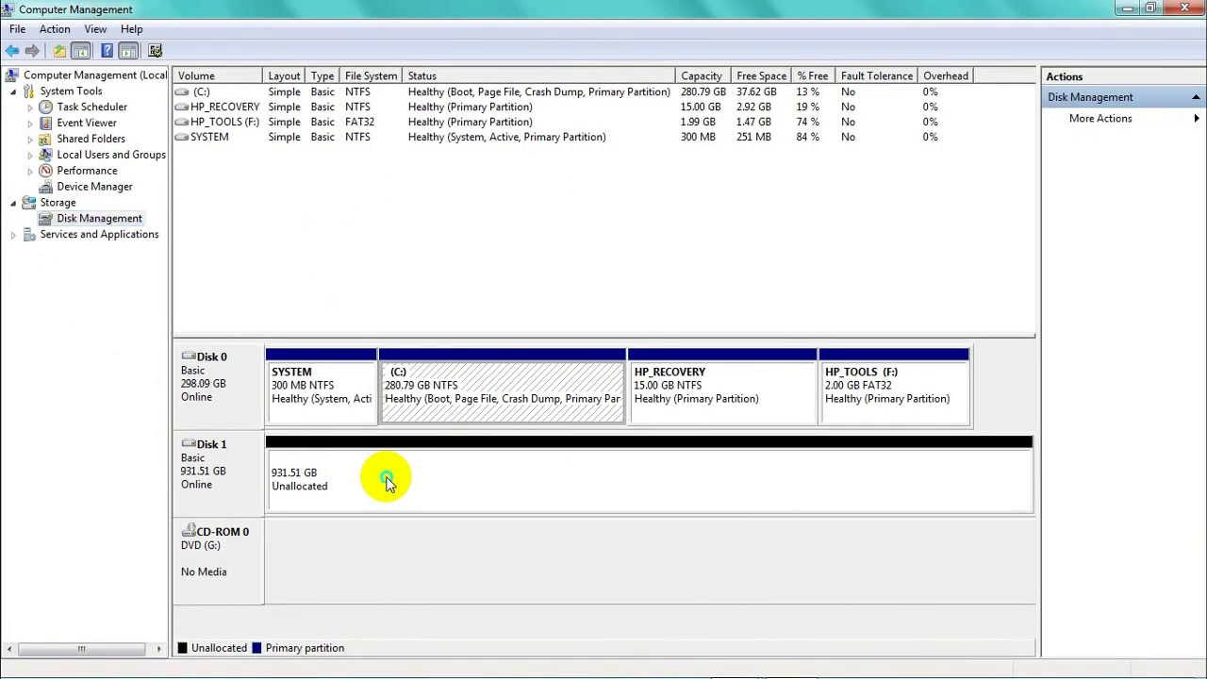
right_click(387, 482)
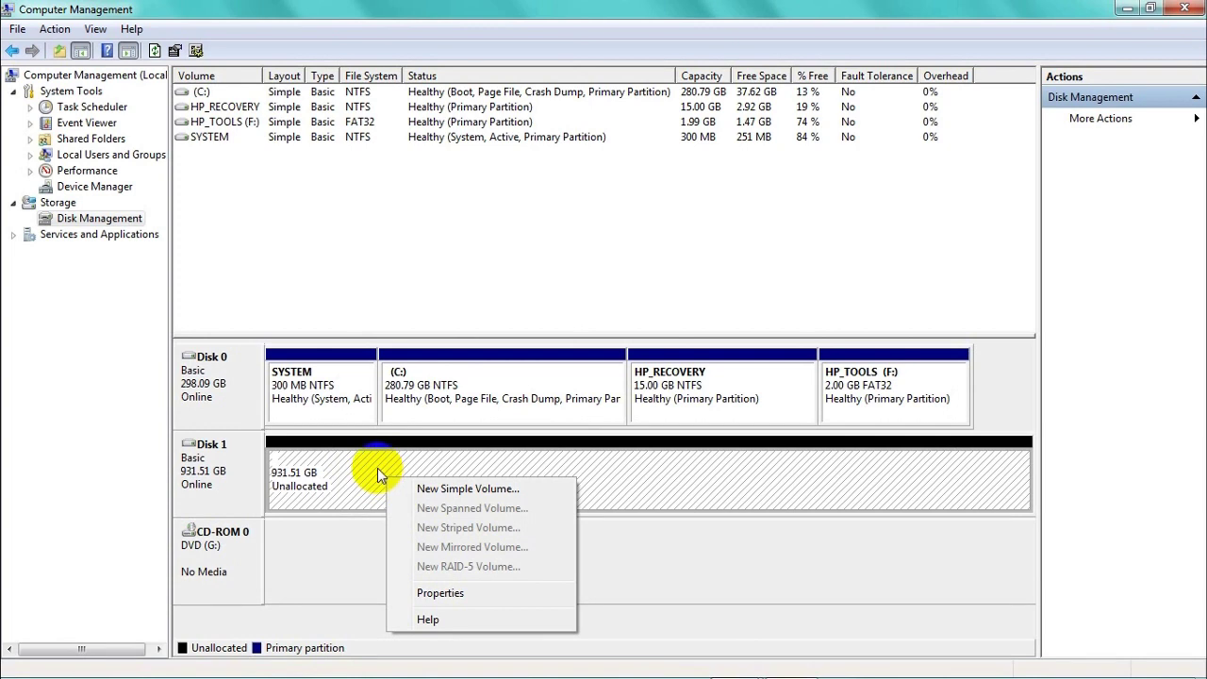
click(461, 488)
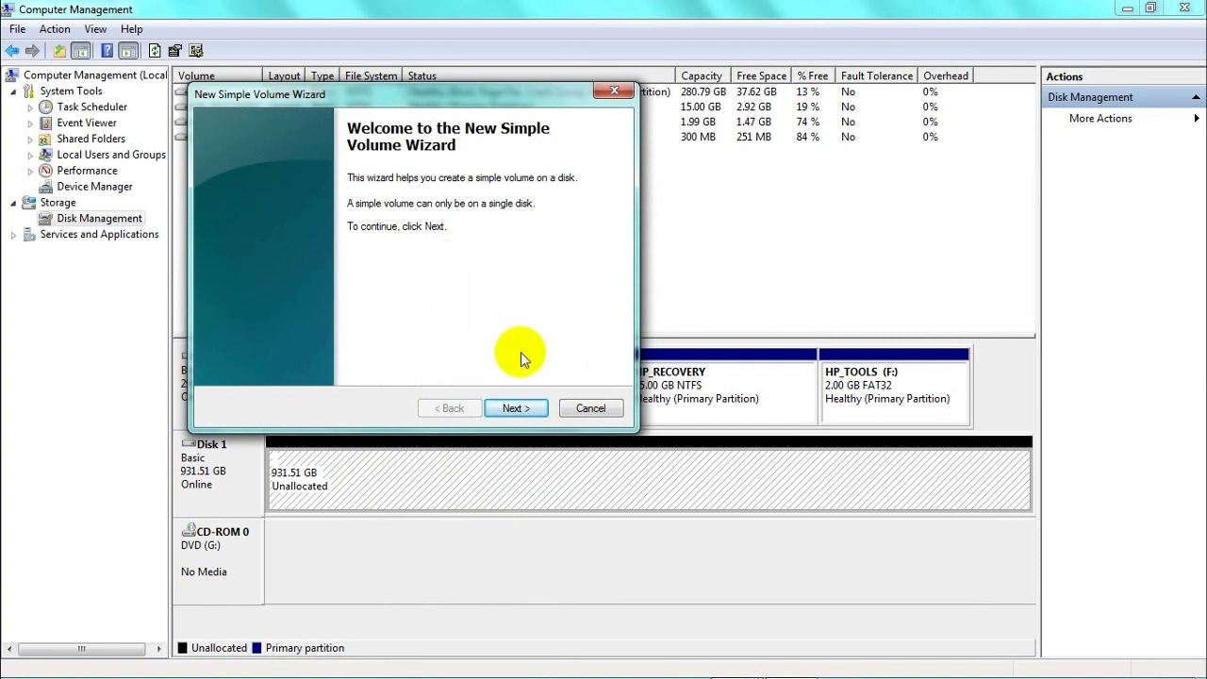
click(514, 409)
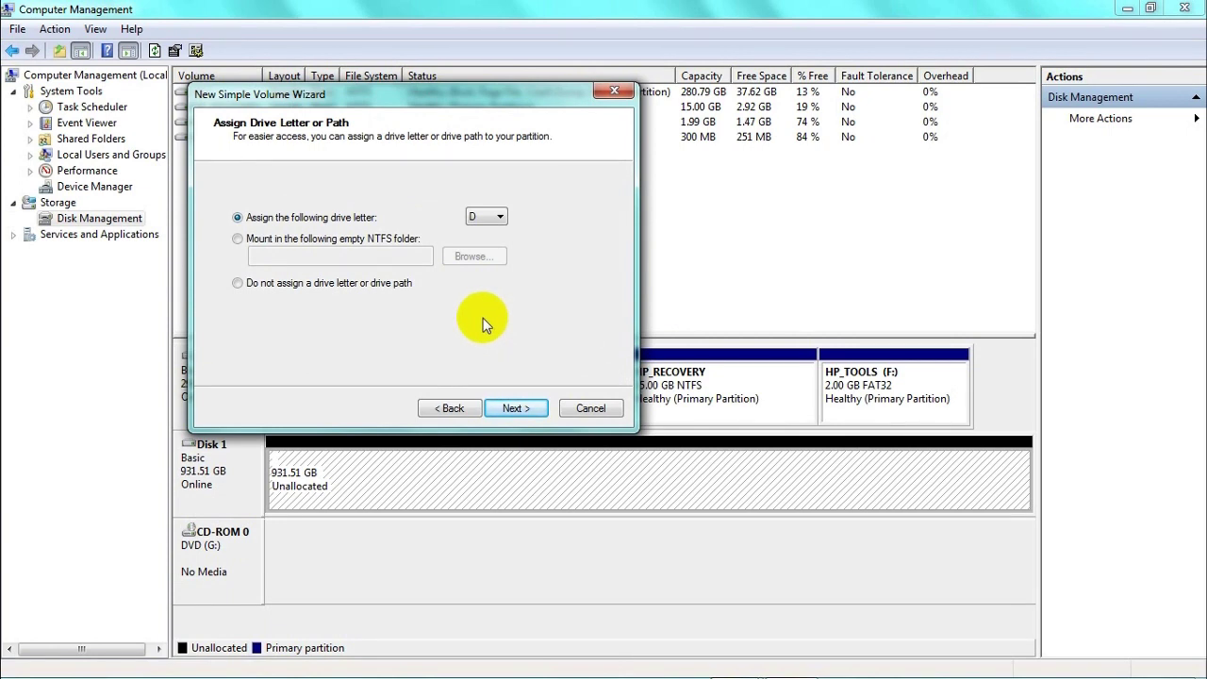
Assign drive letter S to the new volume.
click(501, 219)
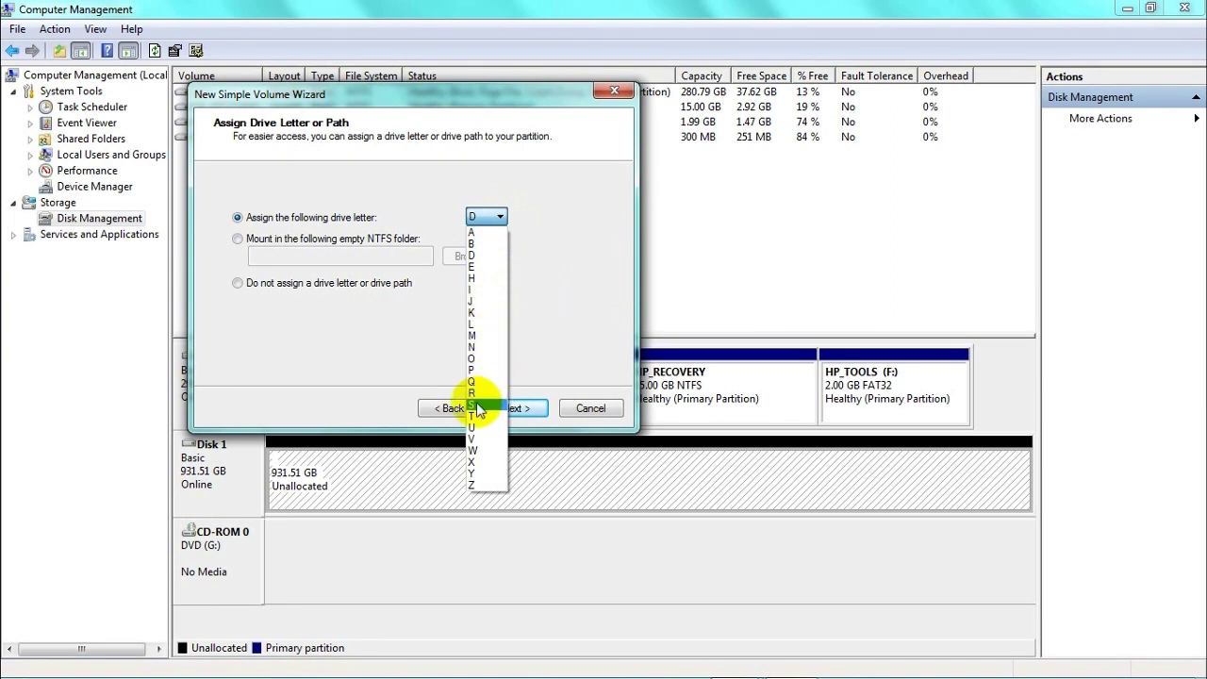
click(482, 407)
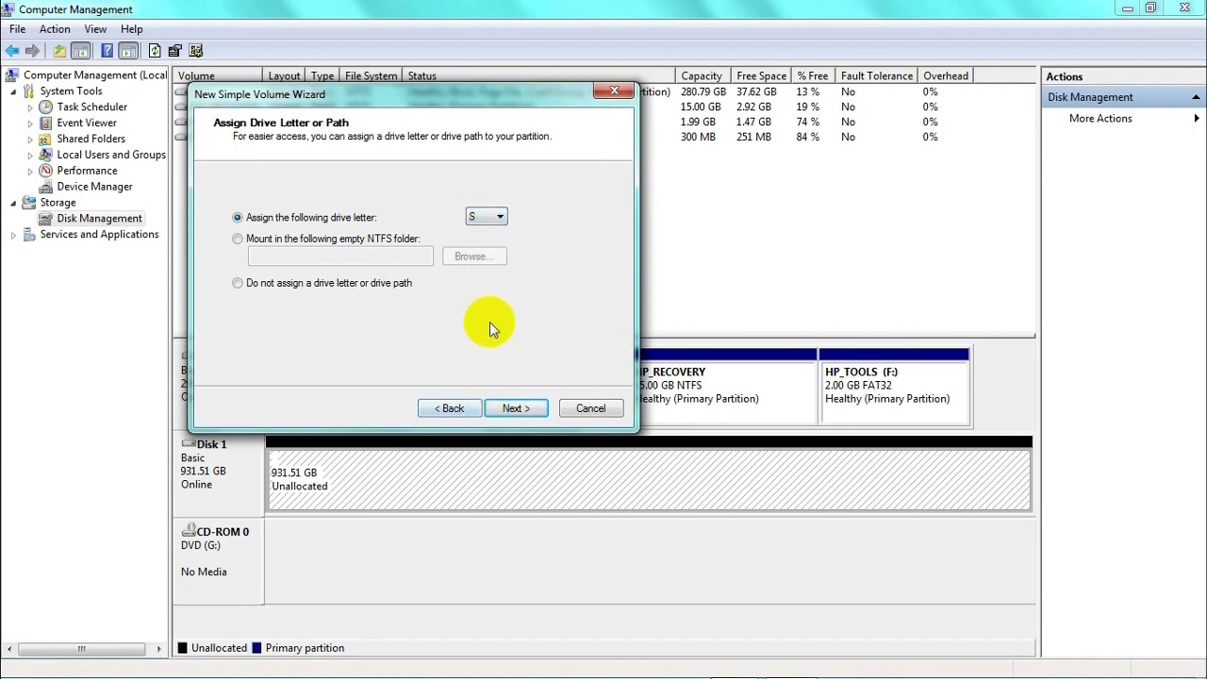
click(515, 410)
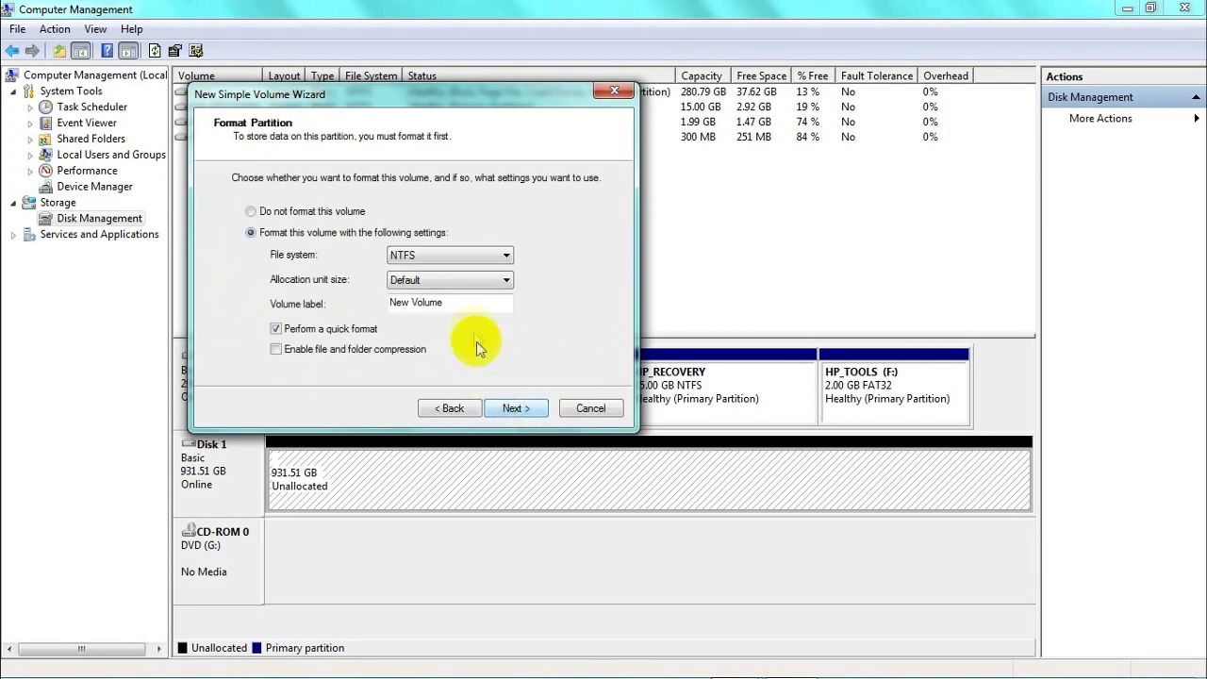
Keep NTFS with a quick format, label the volume "NexStar 3 1TB", and finish creating it.
click(506, 257)
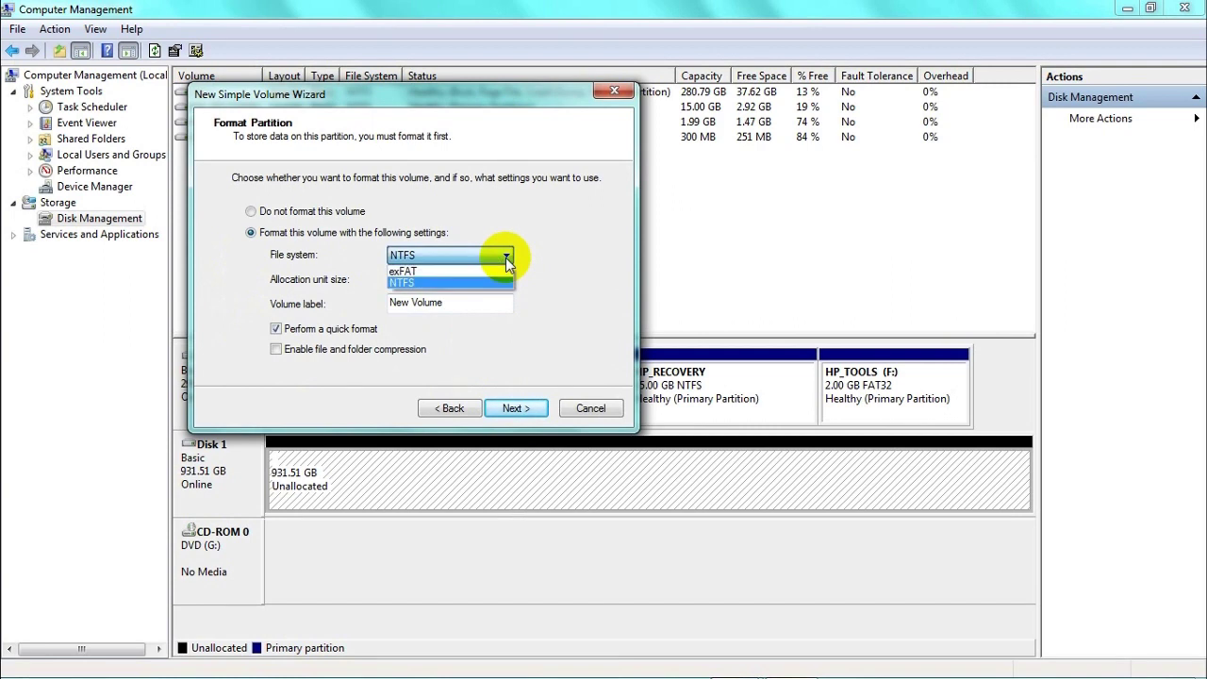
click(506, 257)
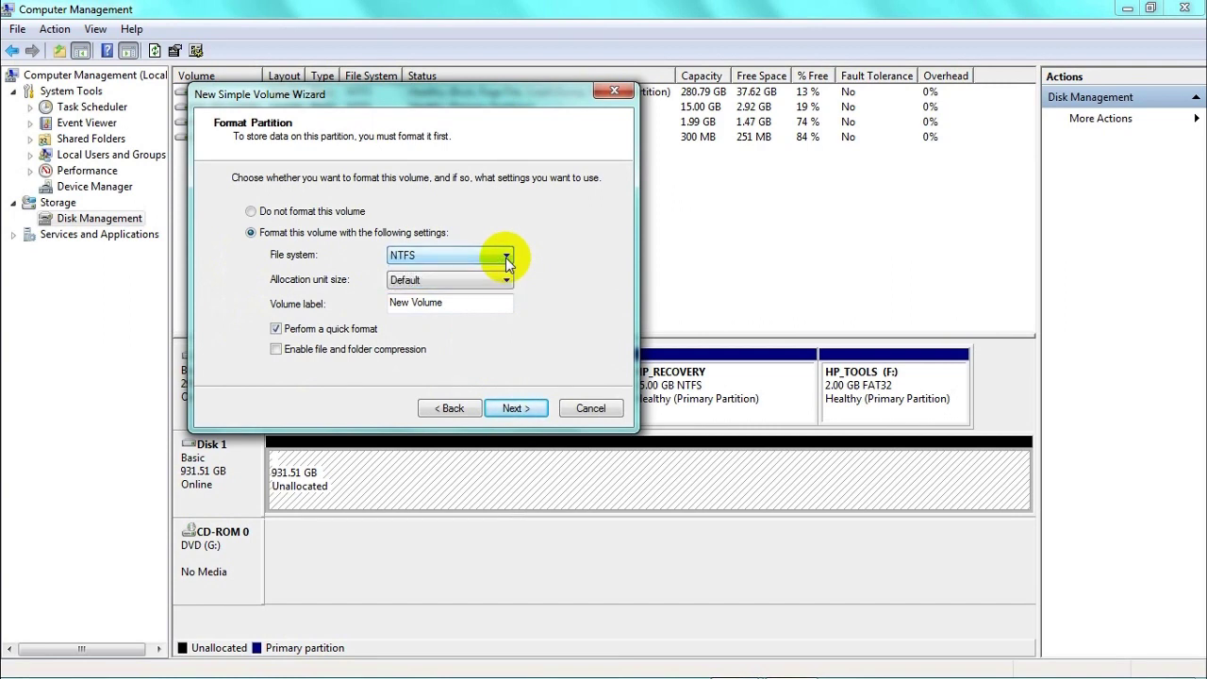
click(460, 302)
key(BackSpace)
key(BackSpace)
key(BackSpace)
key(BackSpace)
key(BackSpace)
key(BackSpace)
key(BackSpace)
key(BackSpace)
key(BackSpace)
key(BackSpace)
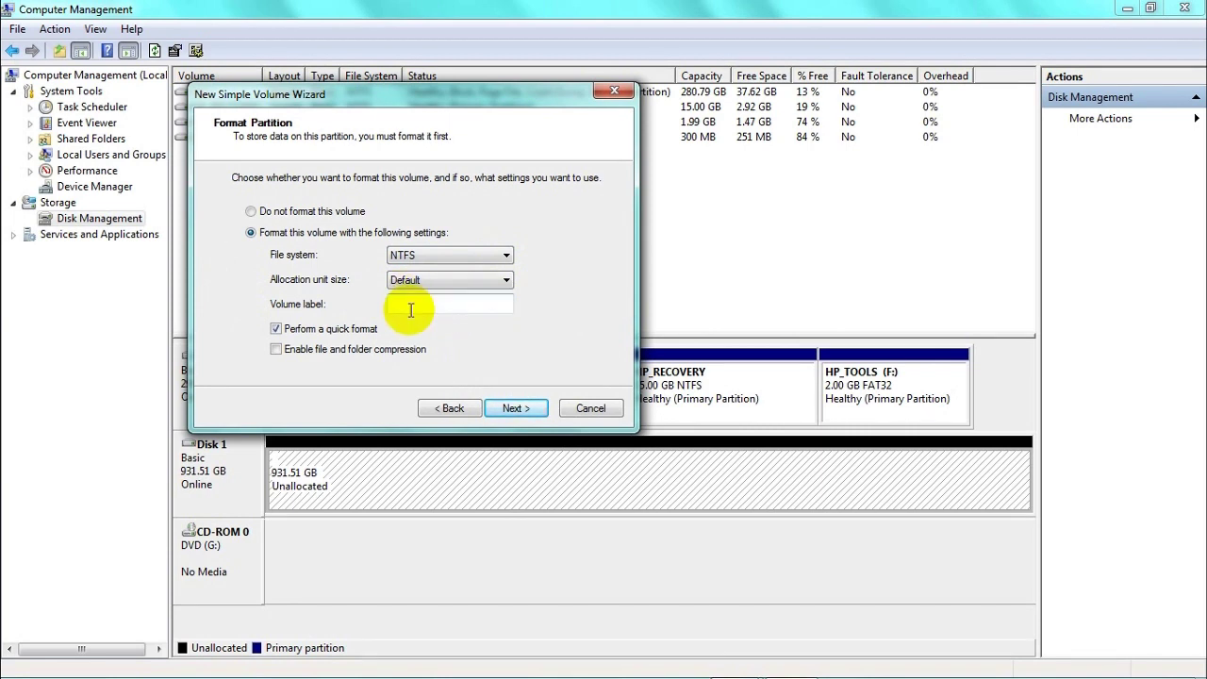
text(Nex)
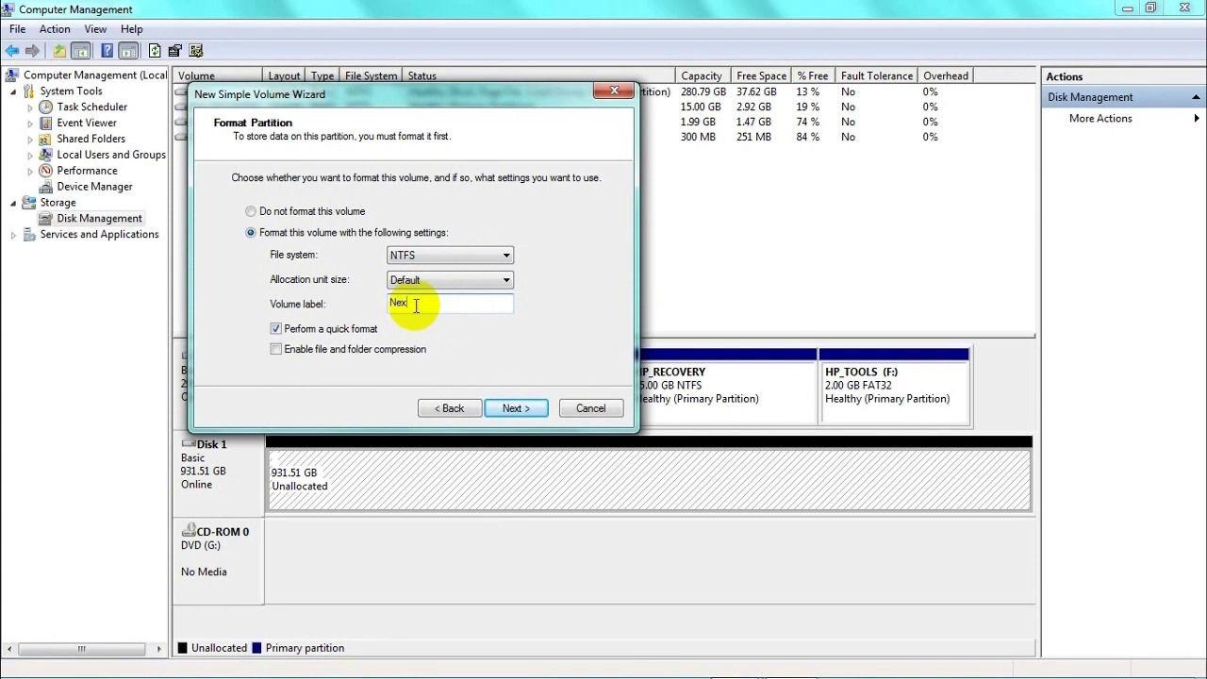
text(Star 3 1TB)
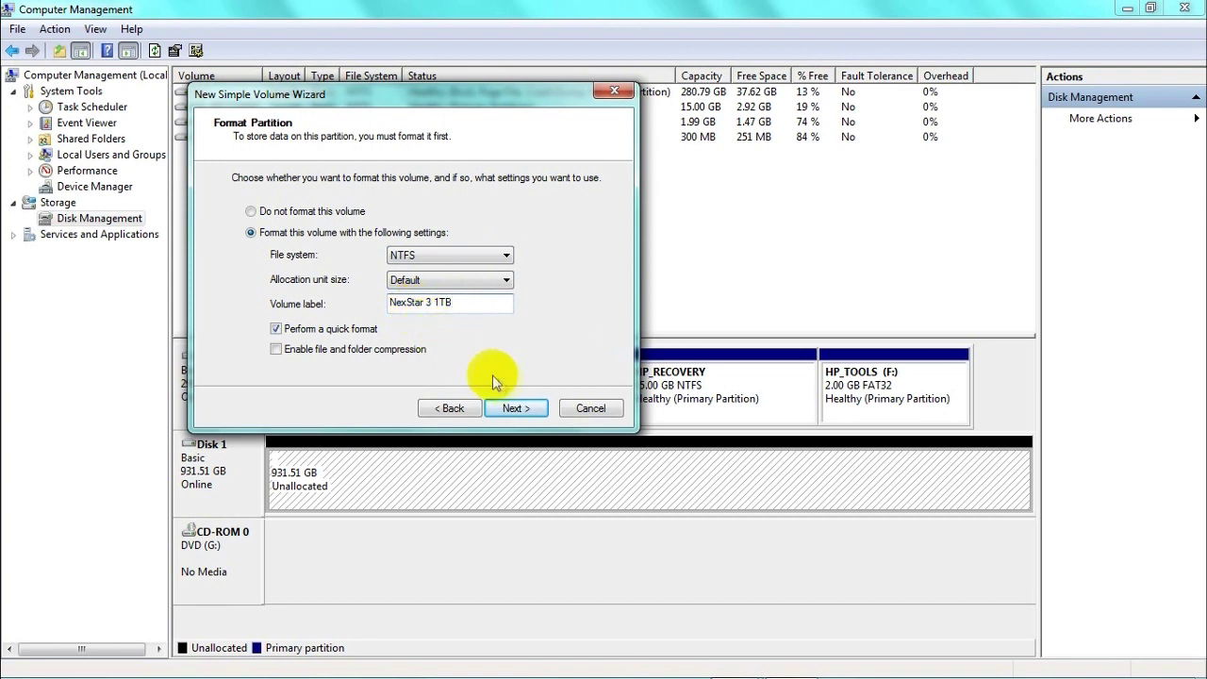
click(513, 408)
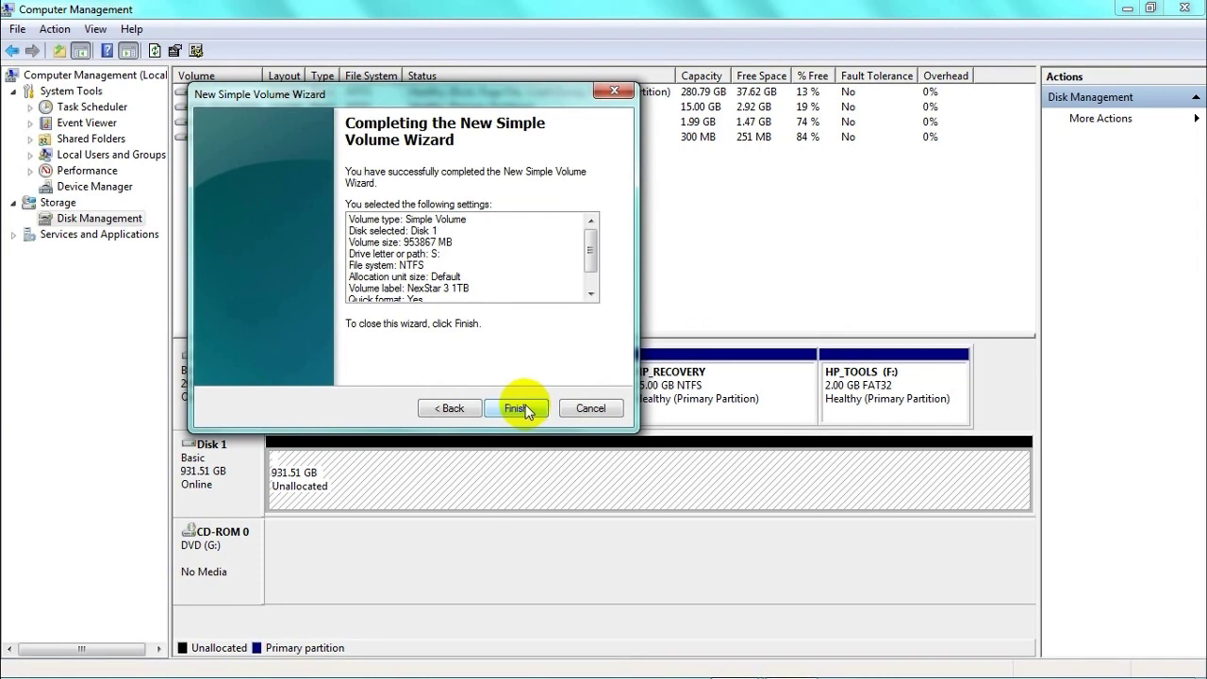
scroll(523, 412, down, 2)
click(525, 411)
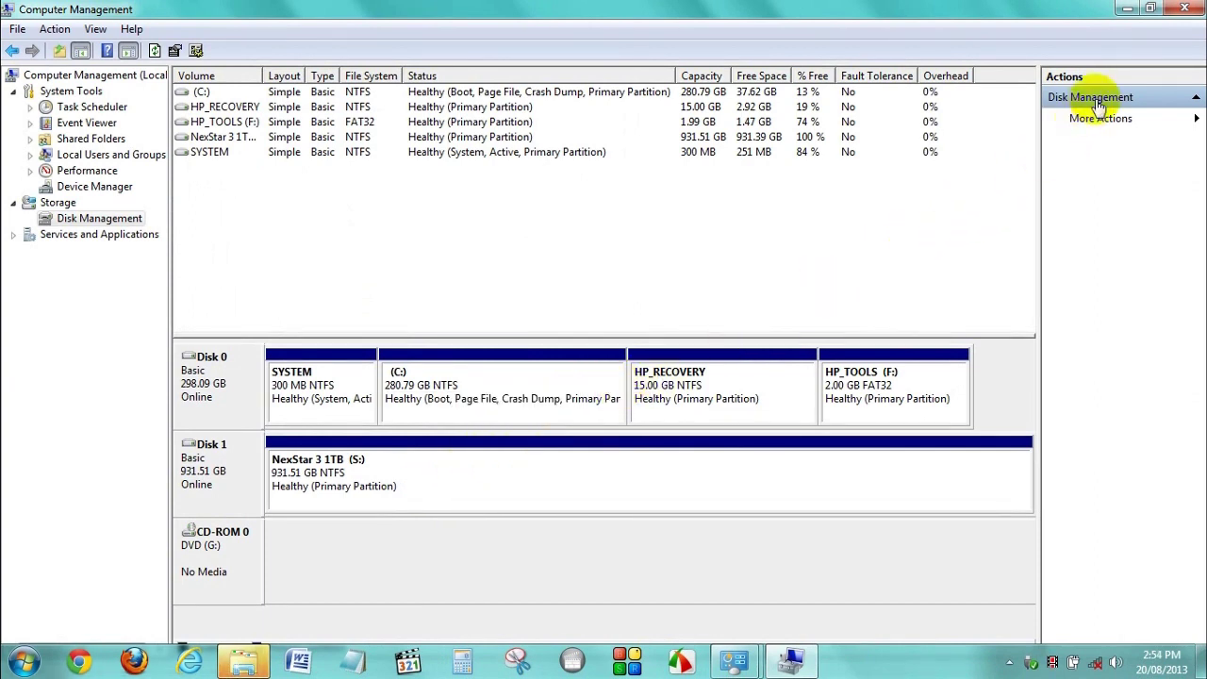
Close Computer Management, view the contents of the new NexStar 3 1TB (S:) drive, and close the remaining windows.
click(1186, 9)
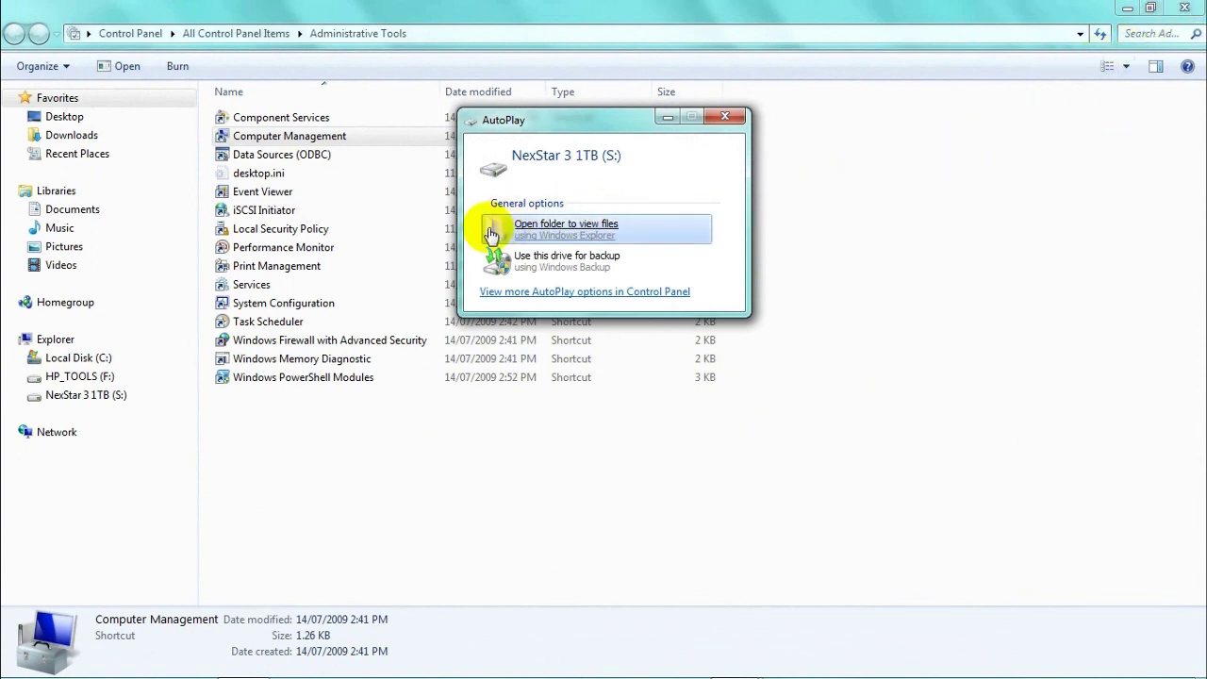
click(490, 231)
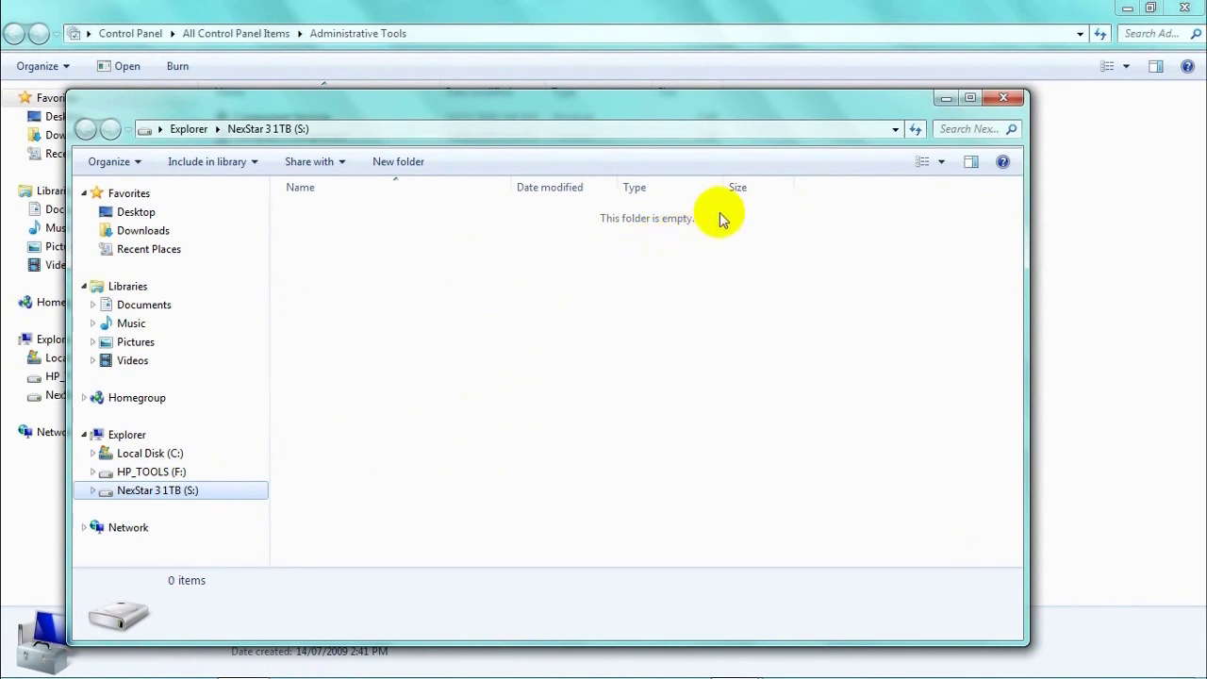
click(1005, 99)
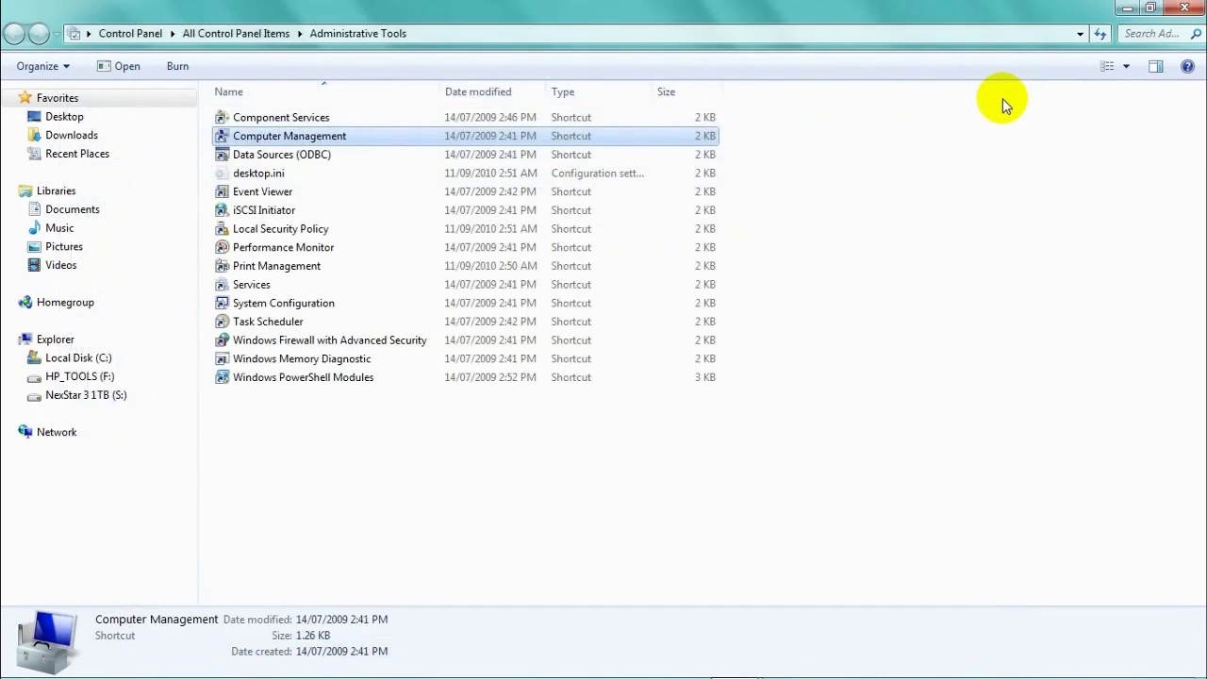
click(1189, 9)
click(1185, 9)
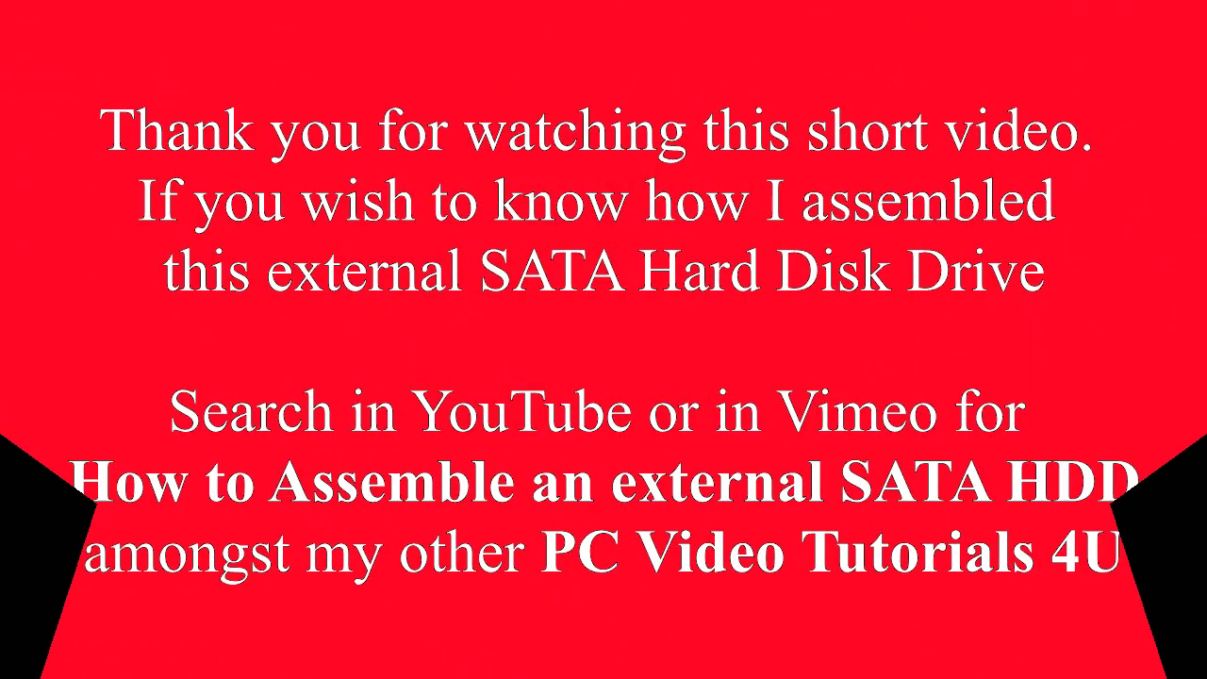